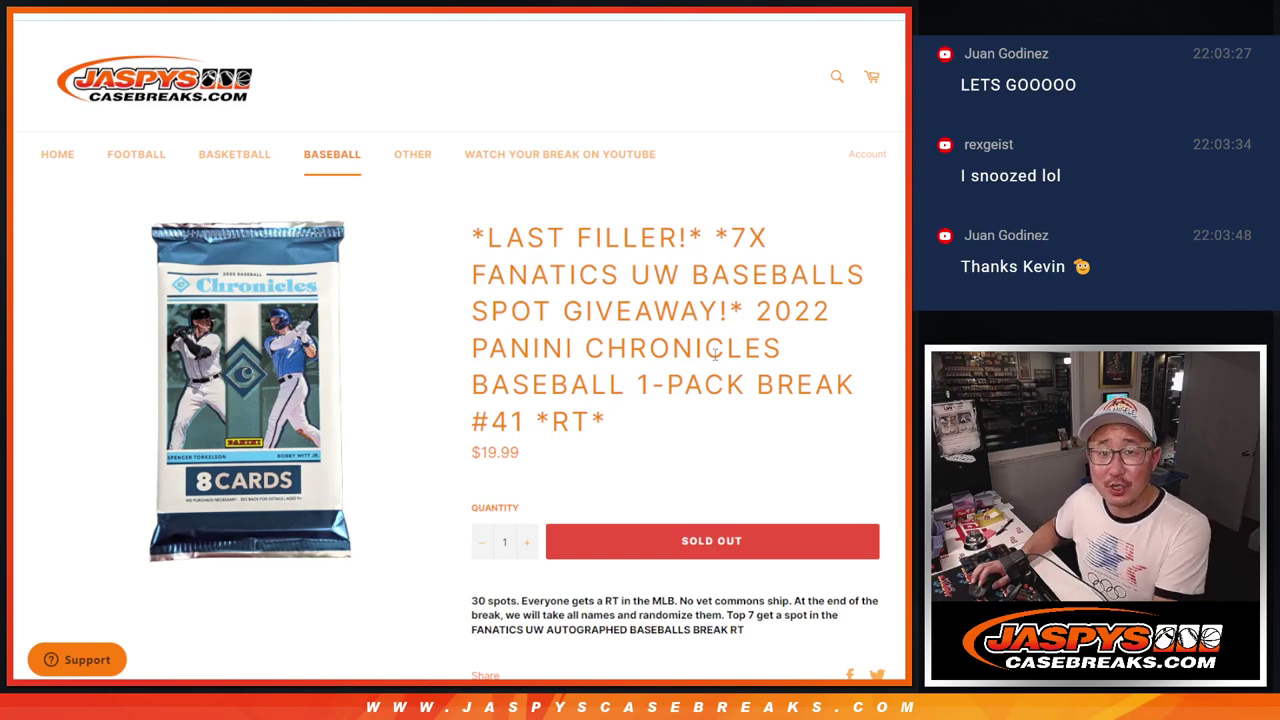
pyautogui.moveTo(760, 311); pyautogui.dragTo(766, 431)
pyautogui.click(768, 432)
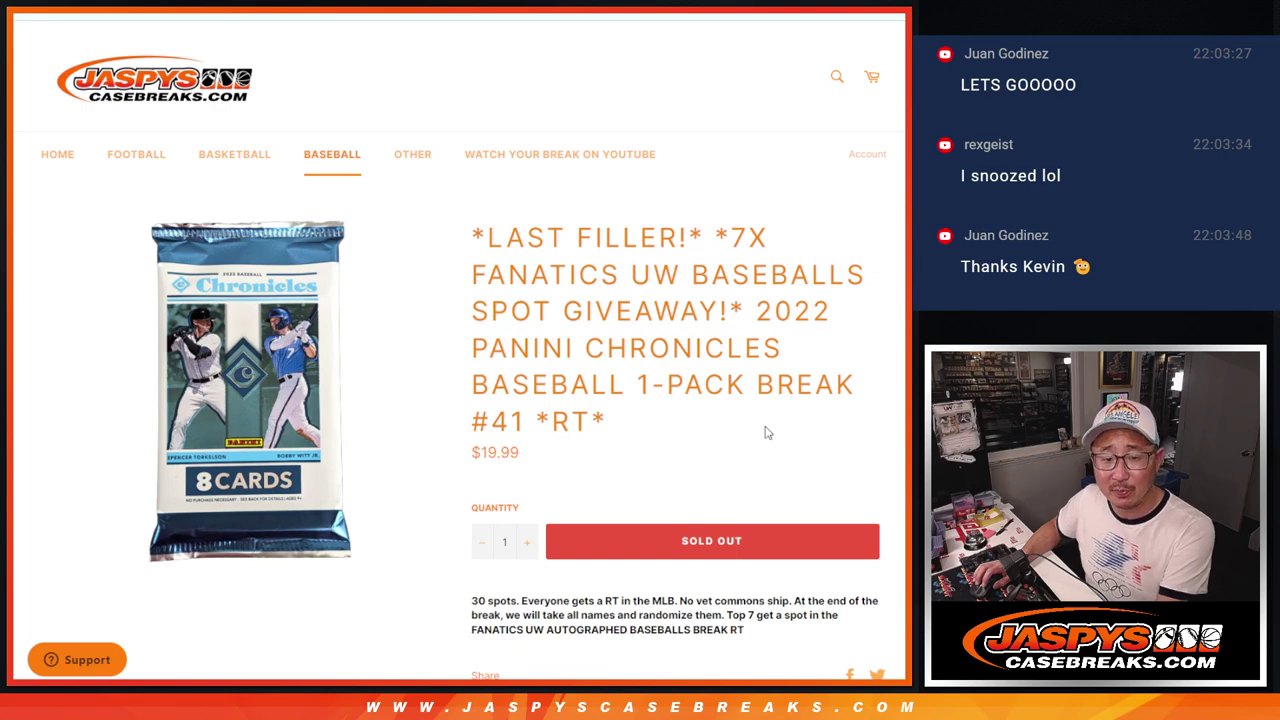
pyautogui.click(480, 421)
pyautogui.moveTo(549, 243); pyautogui.dragTo(656, 243)
pyautogui.click(656, 243)
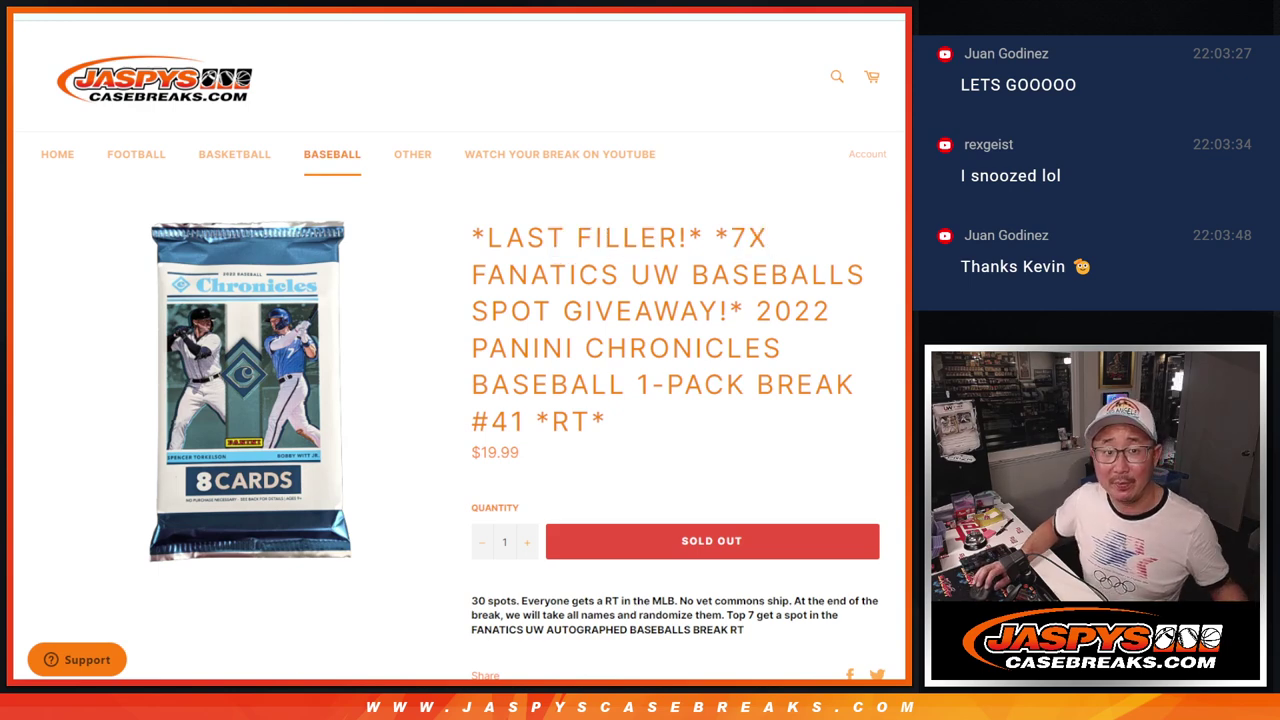
# Step: Enlarge the List Randomizer entry box and review the participant names and the MLB team list
pyautogui.hotkey('ctrl', 'Tab')
pyautogui.scroll(-3, 600, 430)
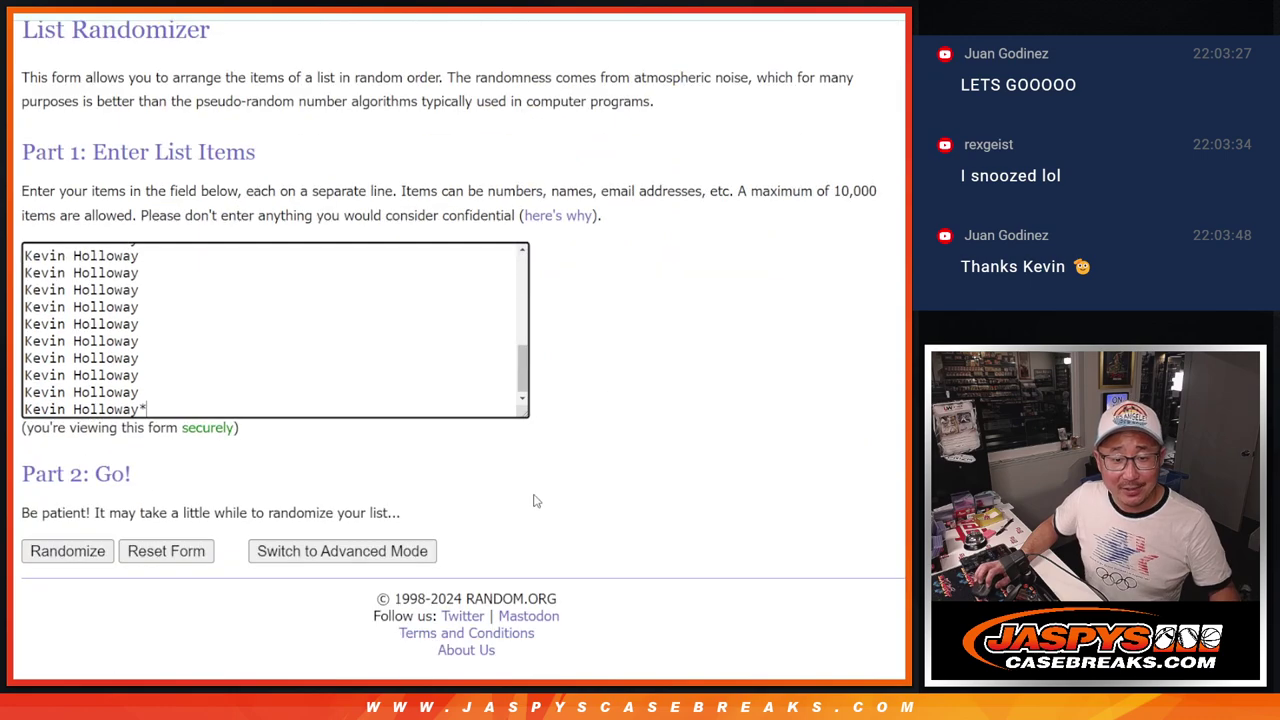
pyautogui.moveTo(517, 407); pyautogui.dragTo(536, 598)
pyautogui.scroll(1, 486, 502)
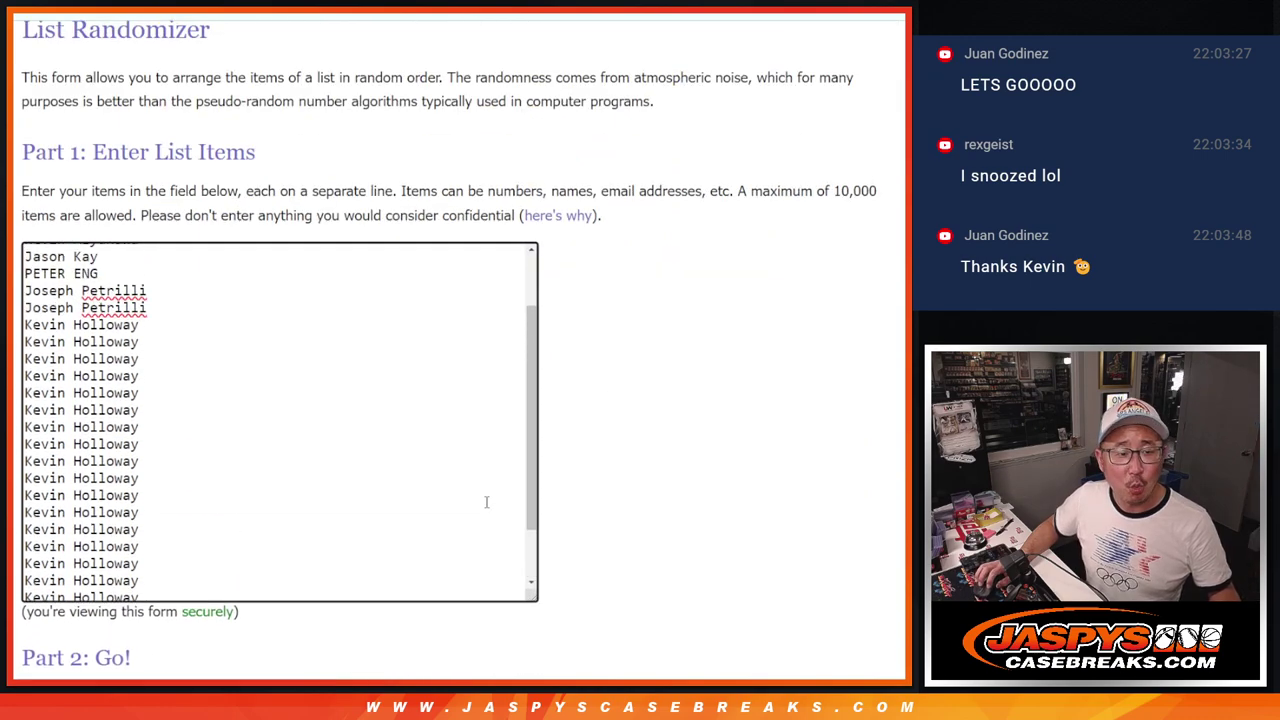
pyautogui.scroll(2, 486, 502)
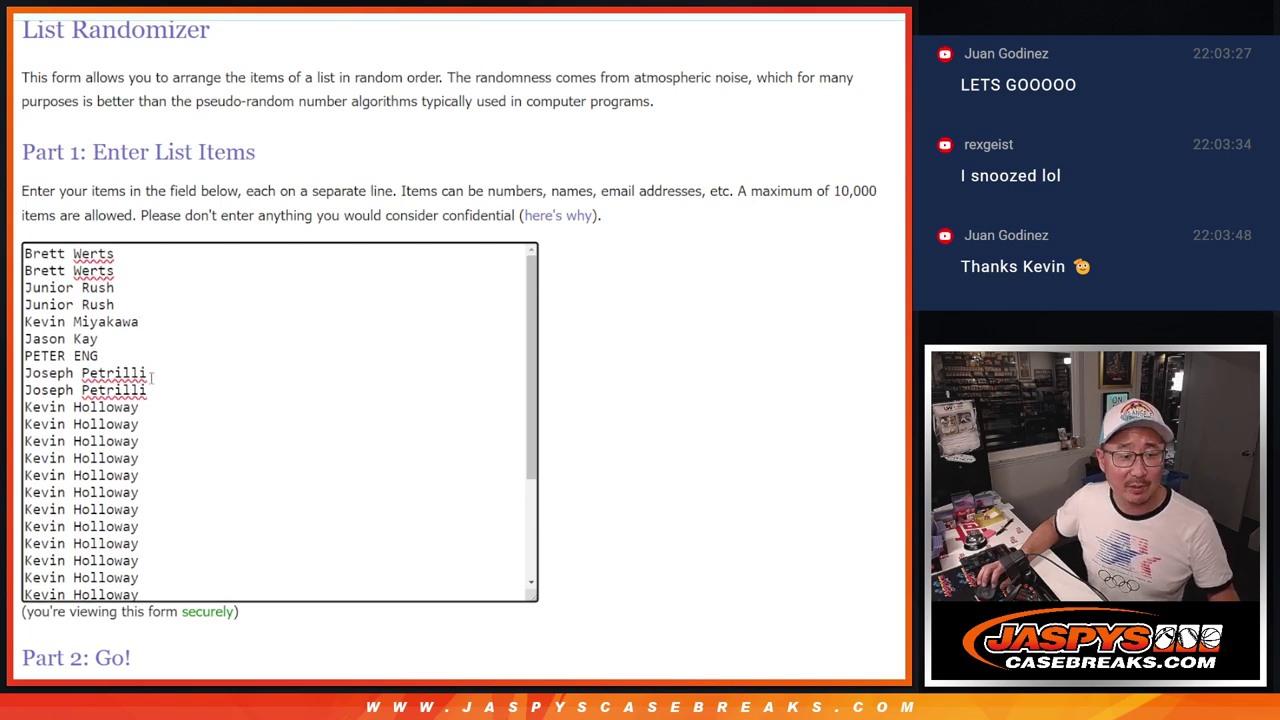
pyautogui.scroll(-3, 251, 384)
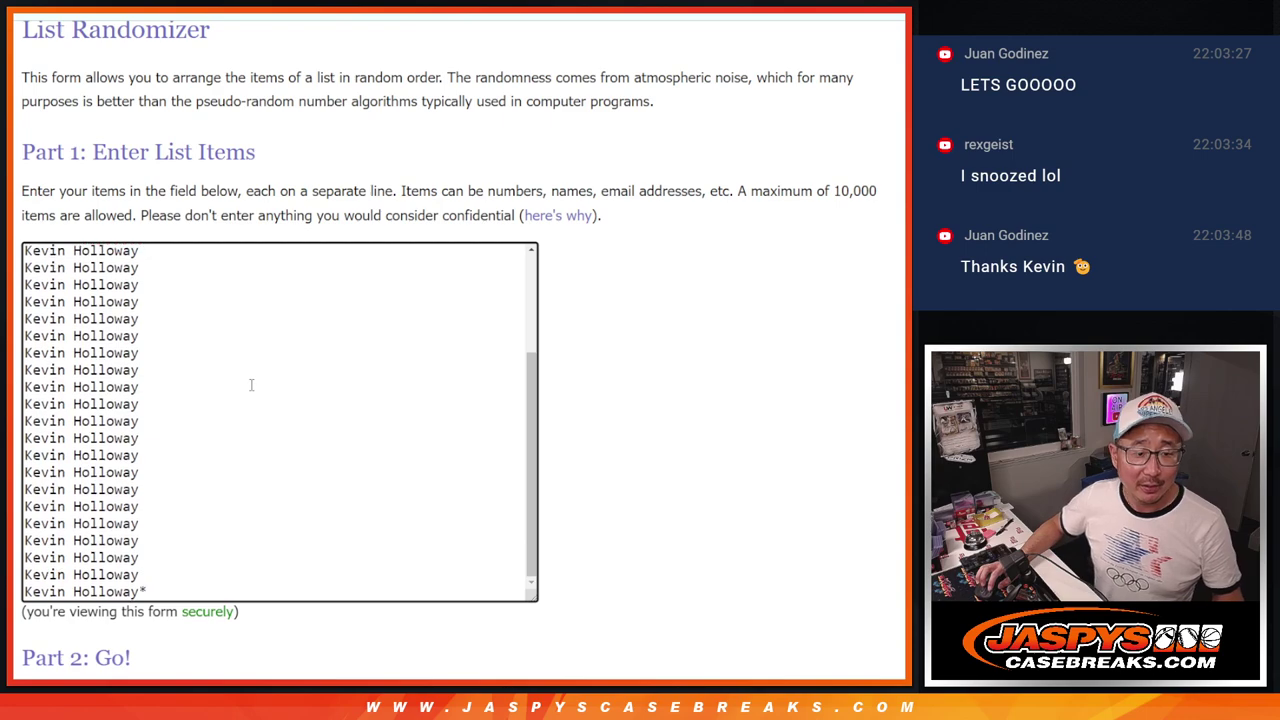
pyautogui.scroll(3, 251, 384)
pyautogui.hotkey('ctrl', 'Tab')
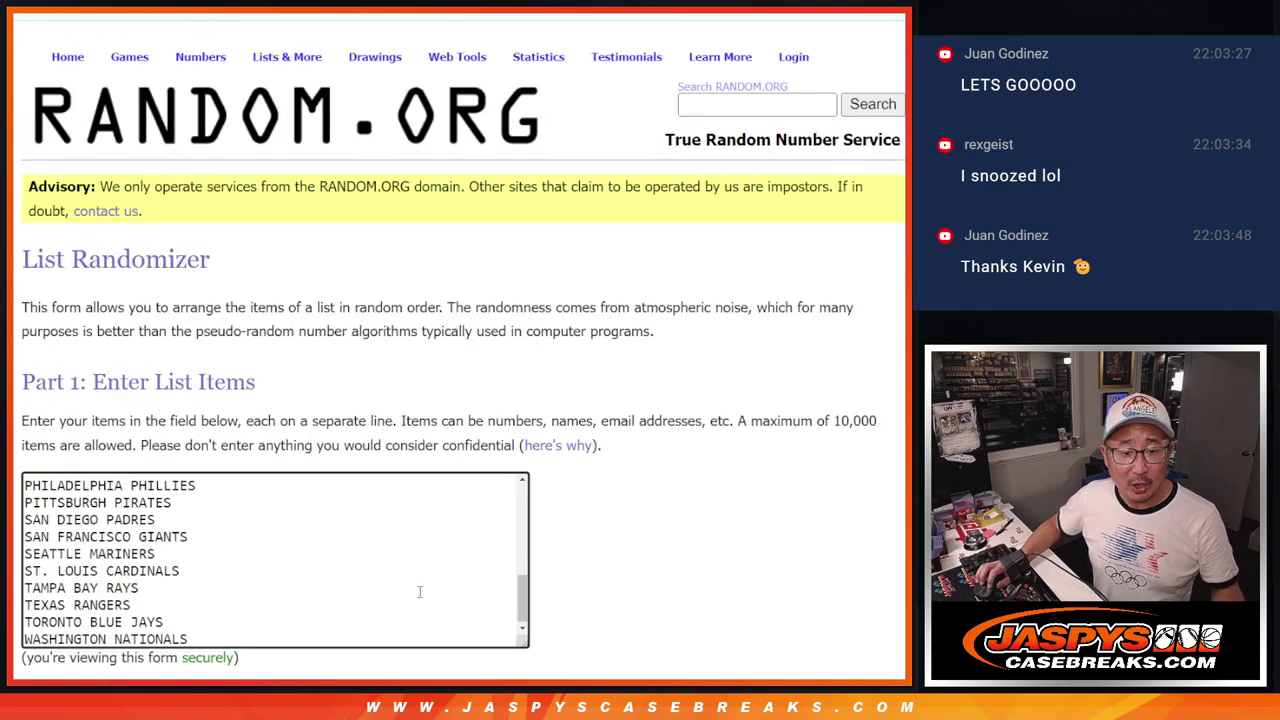
pyautogui.scroll(5, 420, 591)
# Step: Roll two virtual dice on RANDOM.ORG and randomize the participant list twice
pyautogui.hotkey('ctrl', 'Tab')
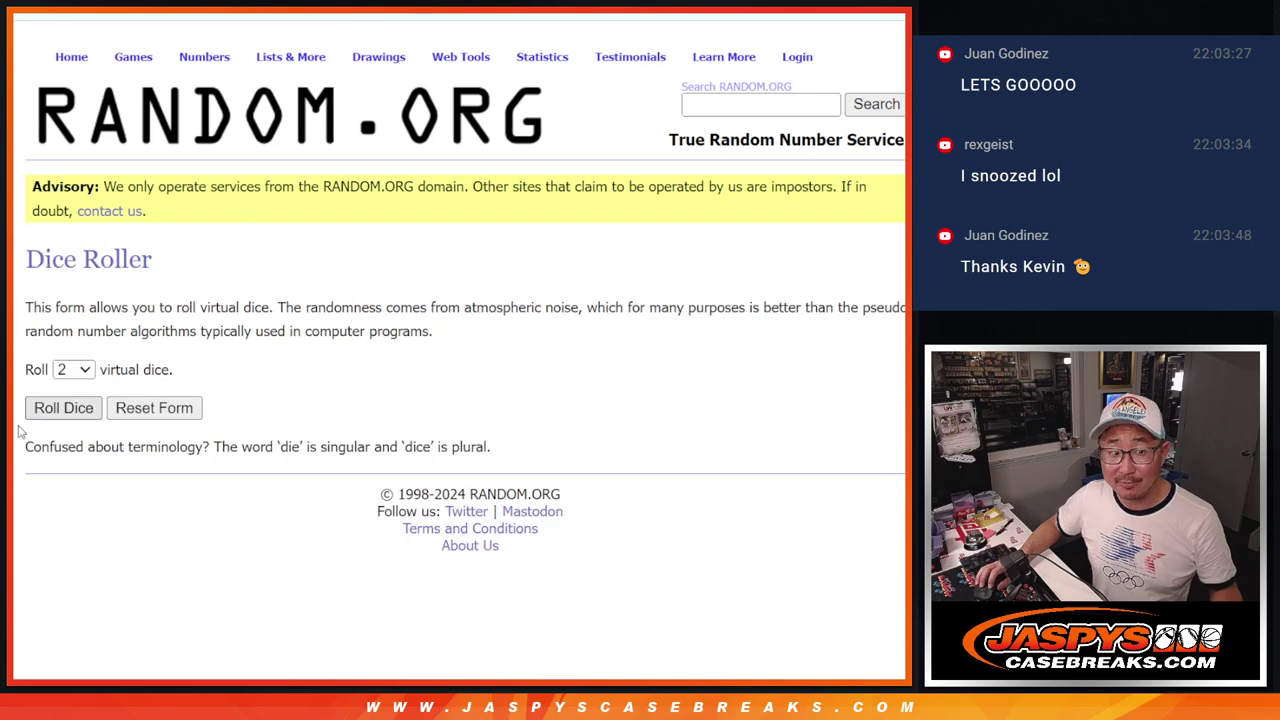
pyautogui.click(63, 408)
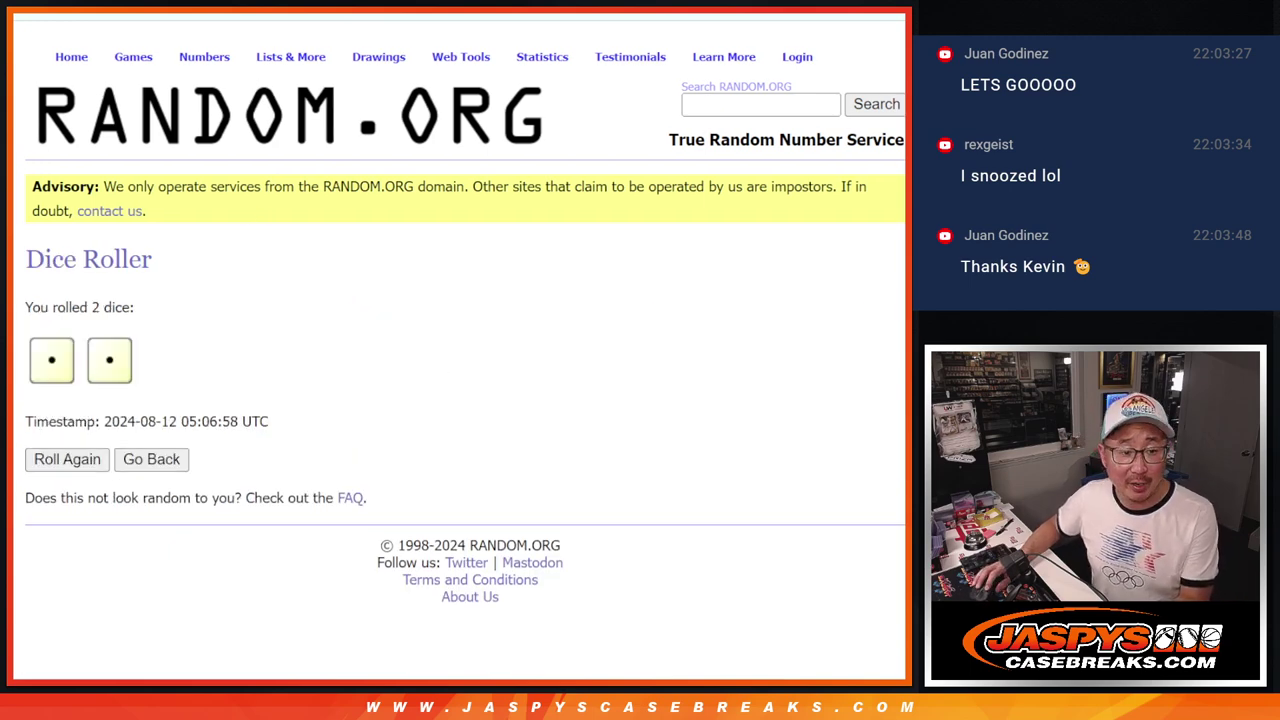
pyautogui.hotkey('ctrl', 'Tab')
pyautogui.scroll(-3, 394, 451)
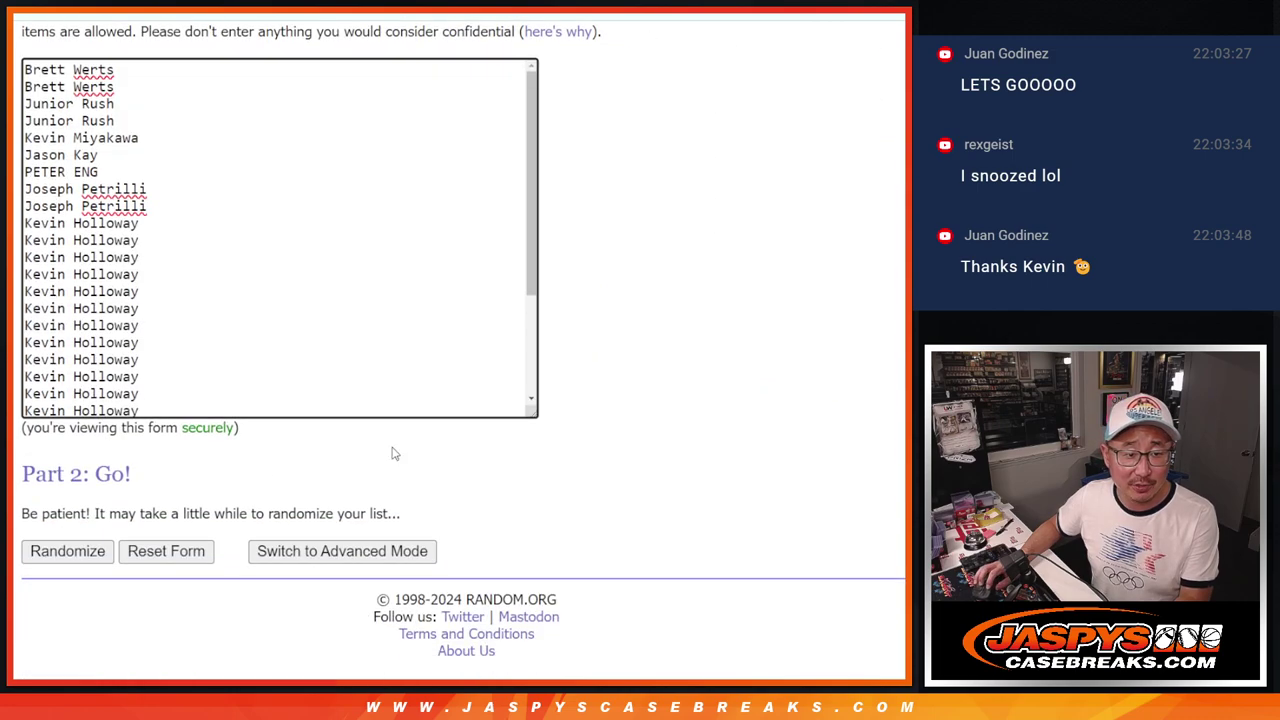
pyautogui.click(47, 558)
pyautogui.scroll(-5, 47, 555)
pyautogui.click(49, 550)
pyautogui.scroll(-5, 246, 480)
pyautogui.scroll(3, 230, 440)
# Step: Copy all 30 randomized participant names into the Google Sheets spreadsheet for break #41, starting at A1
pyautogui.moveTo(47, 27); pyautogui.dragTo(162, 532)
pyautogui.hotkey('ctrl', 'c')
pyautogui.hotkey('alt', 'Tab')
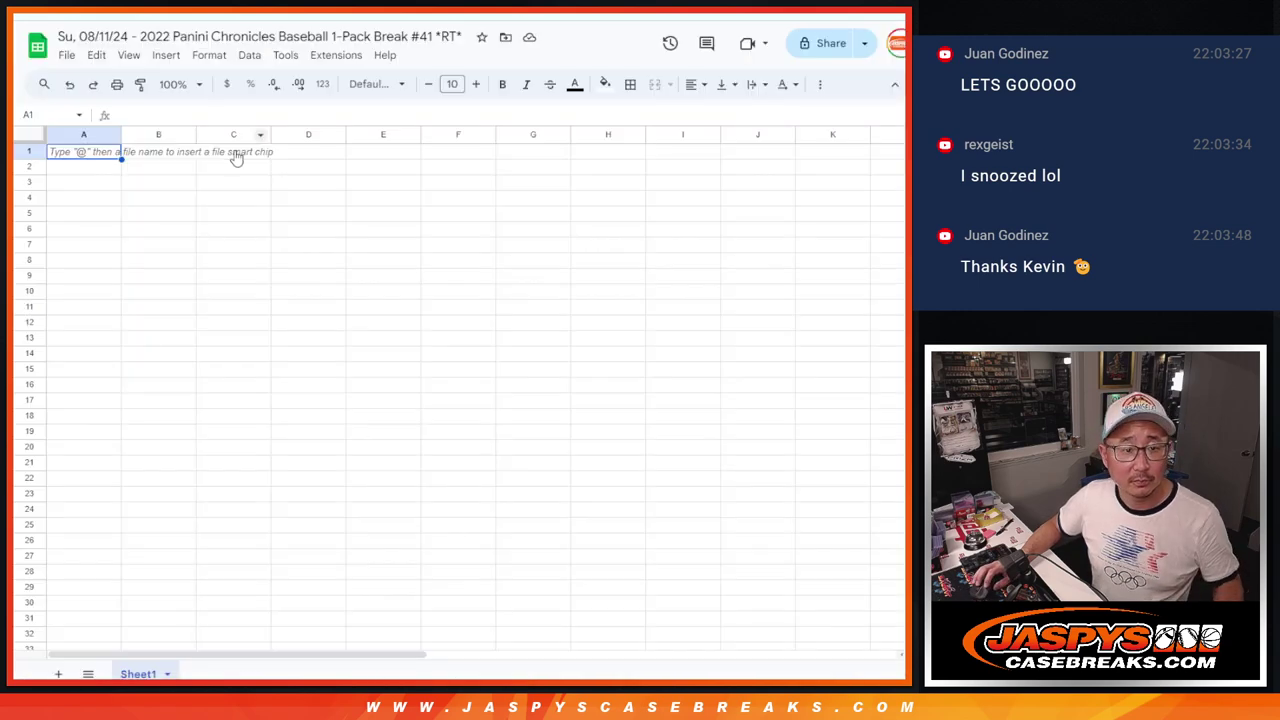
pyautogui.hotkey('ctrl', 'v')
# Step: Return to RANDOM.ORG and randomize the MLB team list twice
pyautogui.hotkey('alt', 'Tab')
pyautogui.hotkey('ctrl', 'Tab')
pyautogui.scroll(-3, 171, 500)
pyautogui.click(48, 561)
pyautogui.scroll(-5, 48, 551)
pyautogui.click(49, 551)
pyautogui.scroll(-5, 486, 338)
pyautogui.scroll(3, 486, 338)
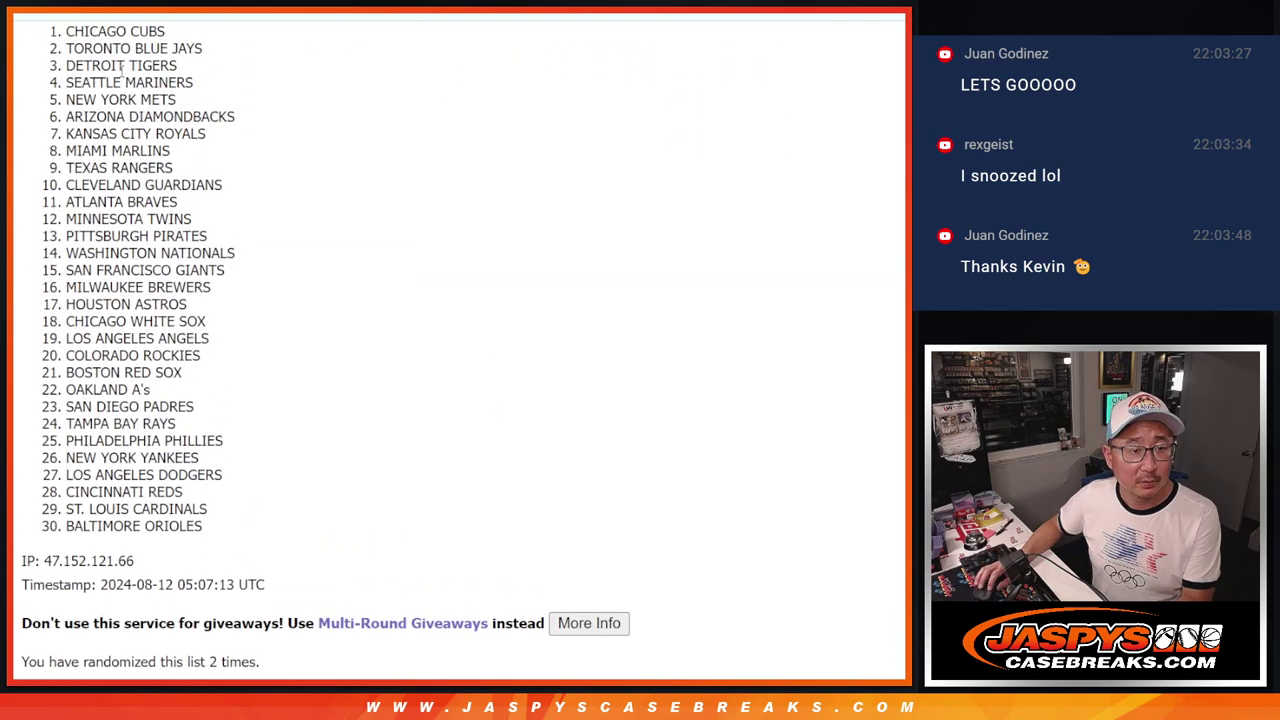
# Step: Copy all 30 randomized teams into the Google Sheets spreadsheet beside the names, starting at B1
pyautogui.moveTo(64, 26); pyautogui.dragTo(190, 520)
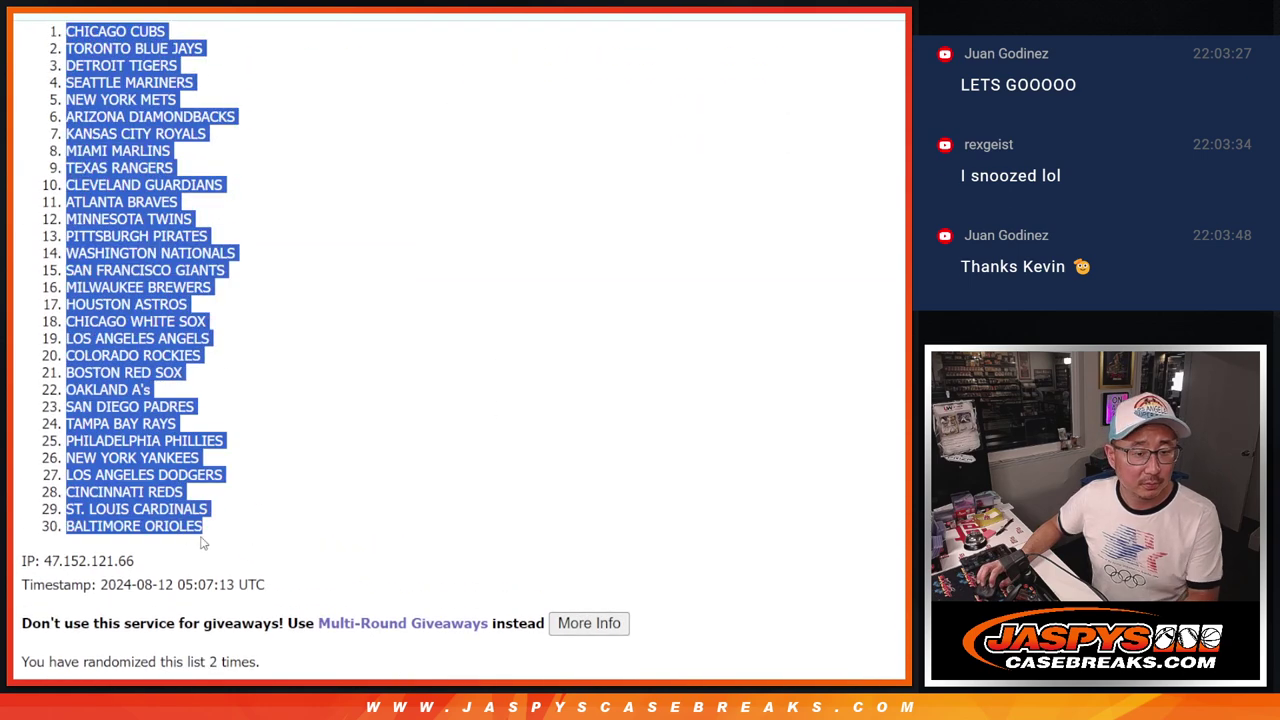
pyautogui.hotkey('ctrl', 'c')
pyautogui.hotkey('alt', 'Tab')
pyautogui.click(173, 152)
pyautogui.hotkey('ctrl', 'v')
# Step: Set the whole sheet's font to Spectral at size 12
pyautogui.click(28, 136)
pyautogui.click(368, 84)
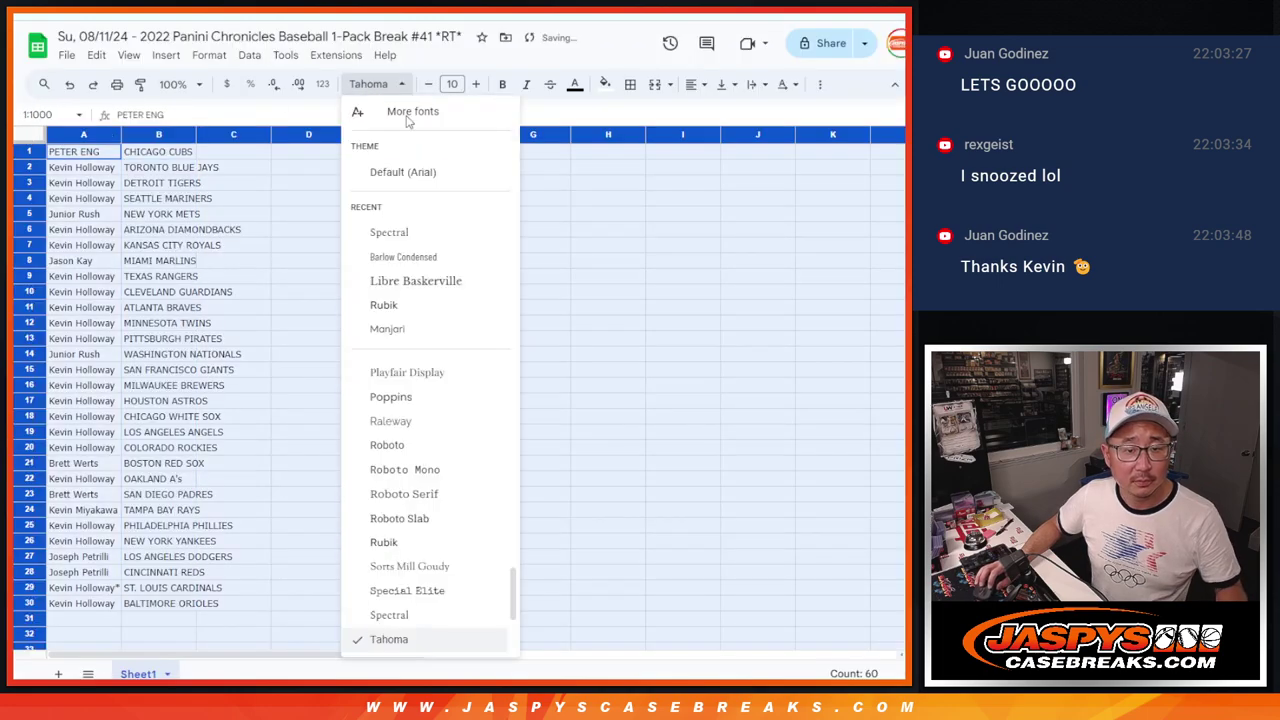
pyautogui.click(389, 232)
pyautogui.click(452, 84)
pyautogui.write('12')
# Step: Zoom the sheet to 150% and fit the column widths to their contents
pyautogui.click(173, 84)
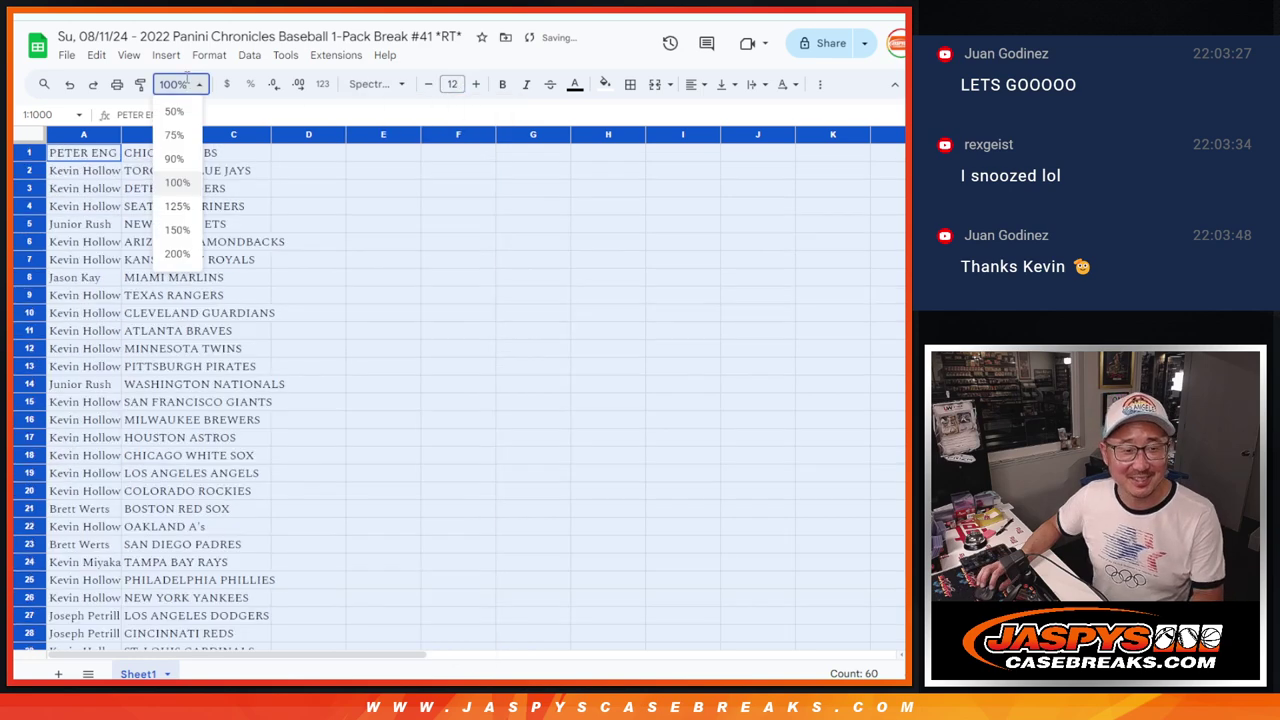
pyautogui.click(176, 255)
pyautogui.click(173, 84)
pyautogui.click(176, 231)
pyautogui.doubleClick(176, 137)
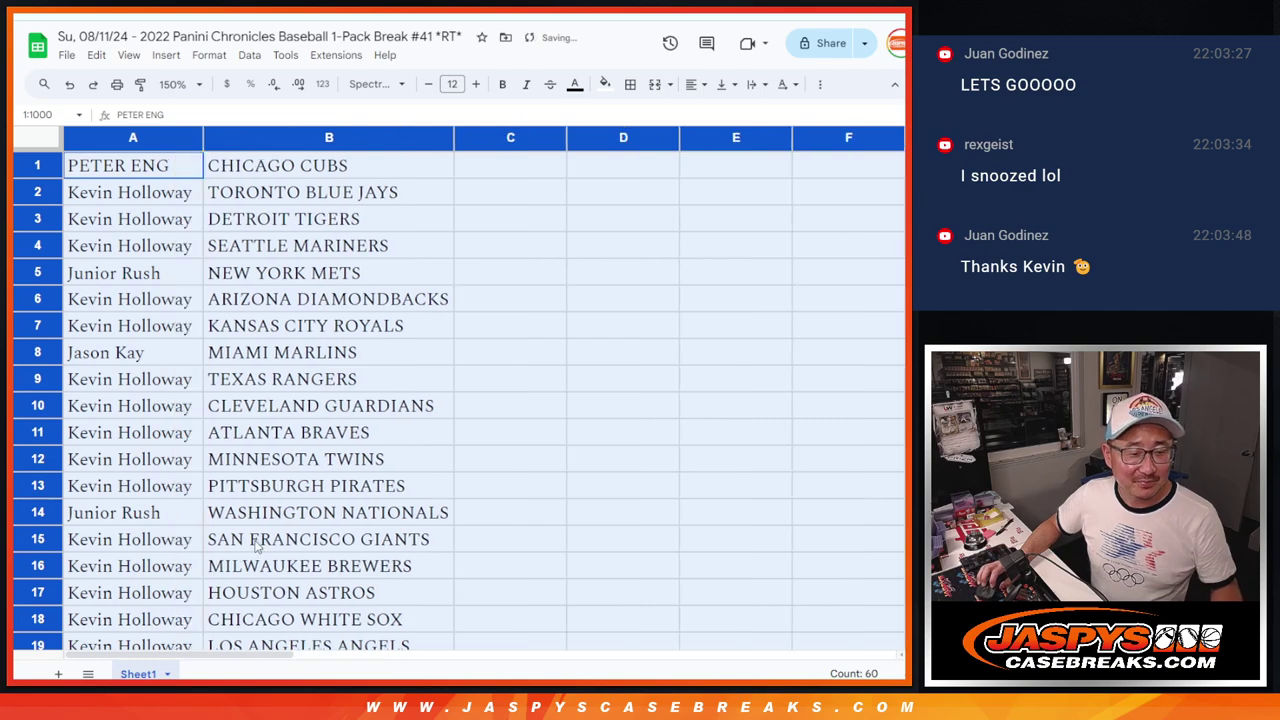
# Step: Review the name and team pairings by highlighting A1:B15 and A16:B30 in turn
pyautogui.keyDown('shift'); pyautogui.click(258, 545); pyautogui.keyUp('shift')
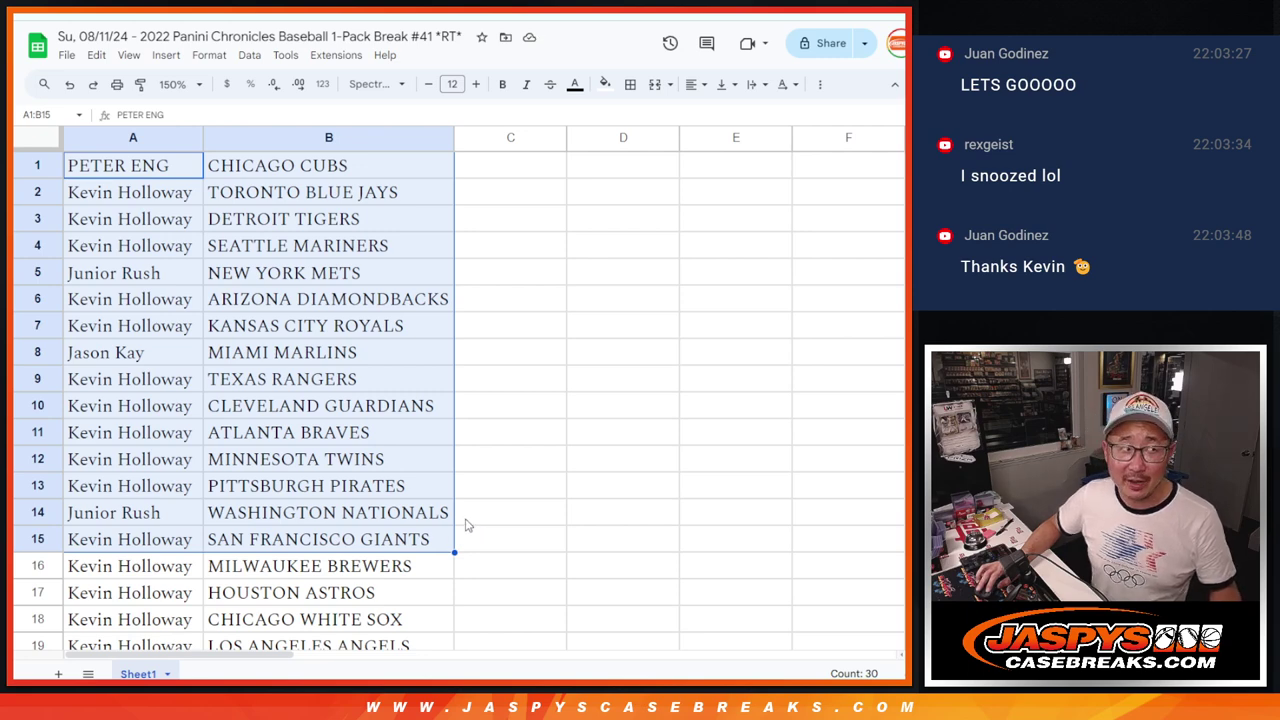
pyautogui.scroll(-4, 465, 525)
pyautogui.click(124, 240)
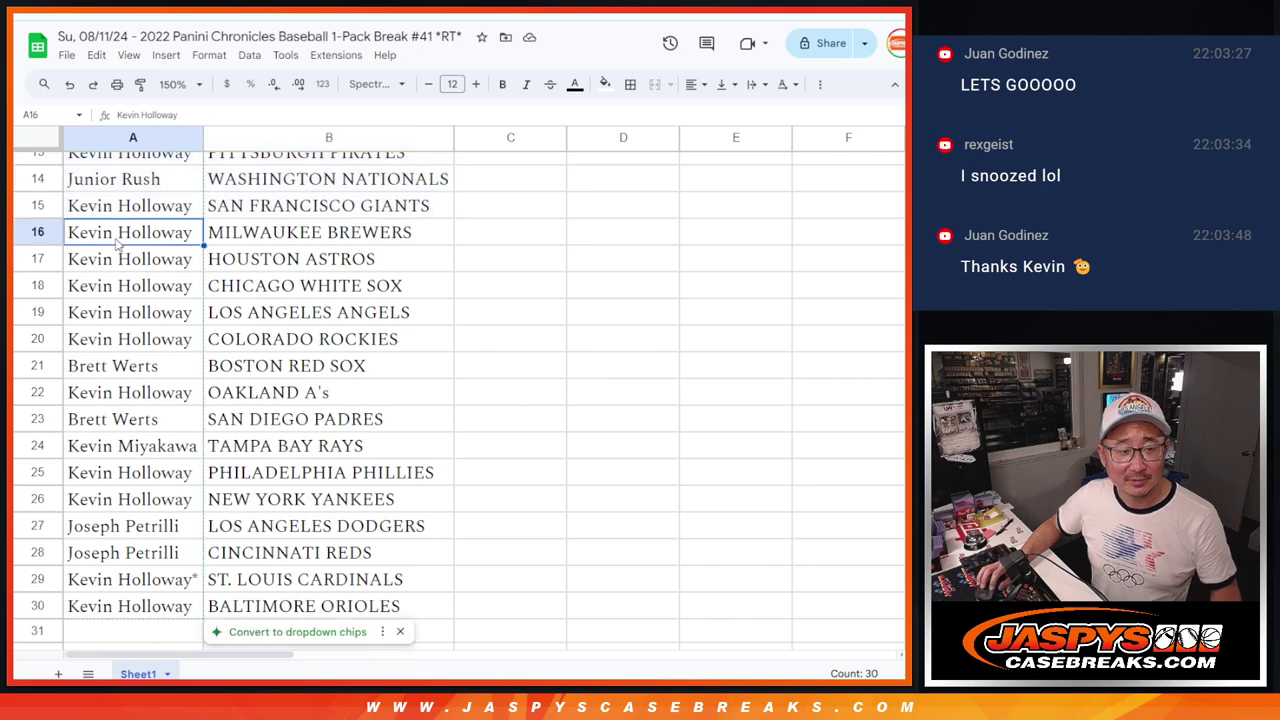
pyautogui.keyDown('shift'); pyautogui.click(305, 598); pyautogui.keyUp('shift')
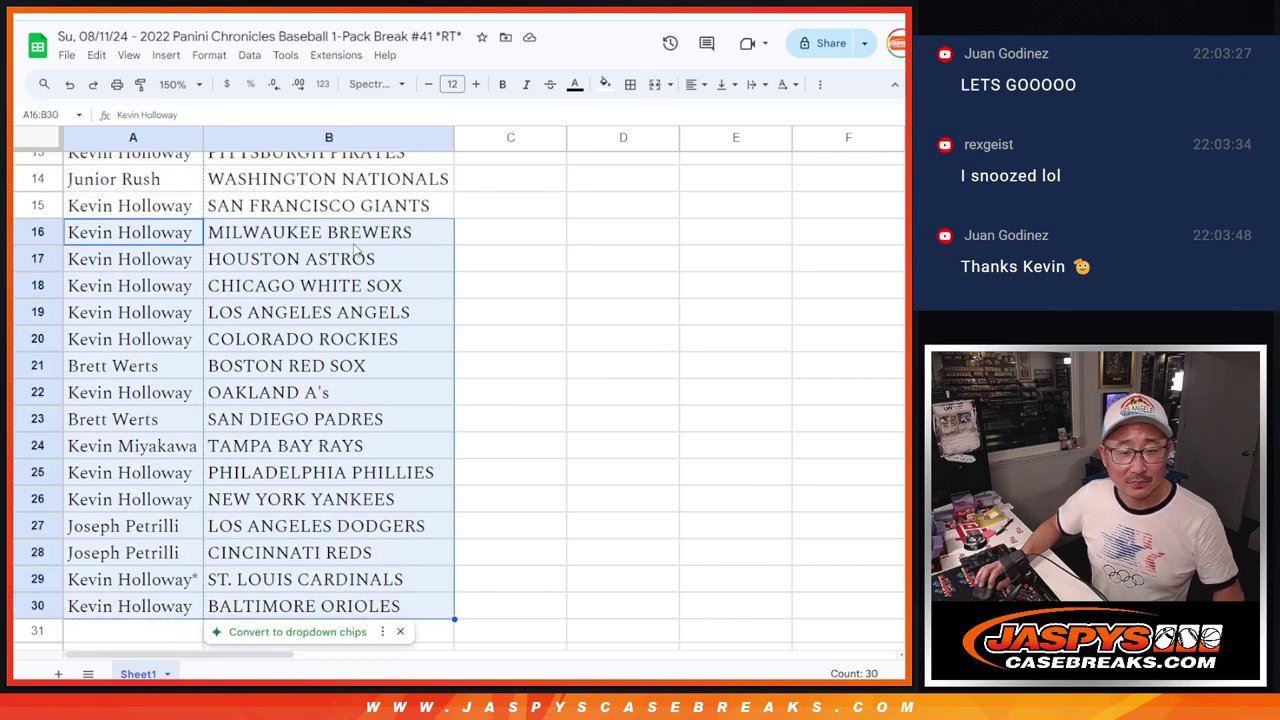
pyautogui.scroll(4, 390, 236)
# Step: Set the sheet zoom to 88% and sort the sheet alphabetically by the team column, A to Z
pyautogui.click(175, 84)
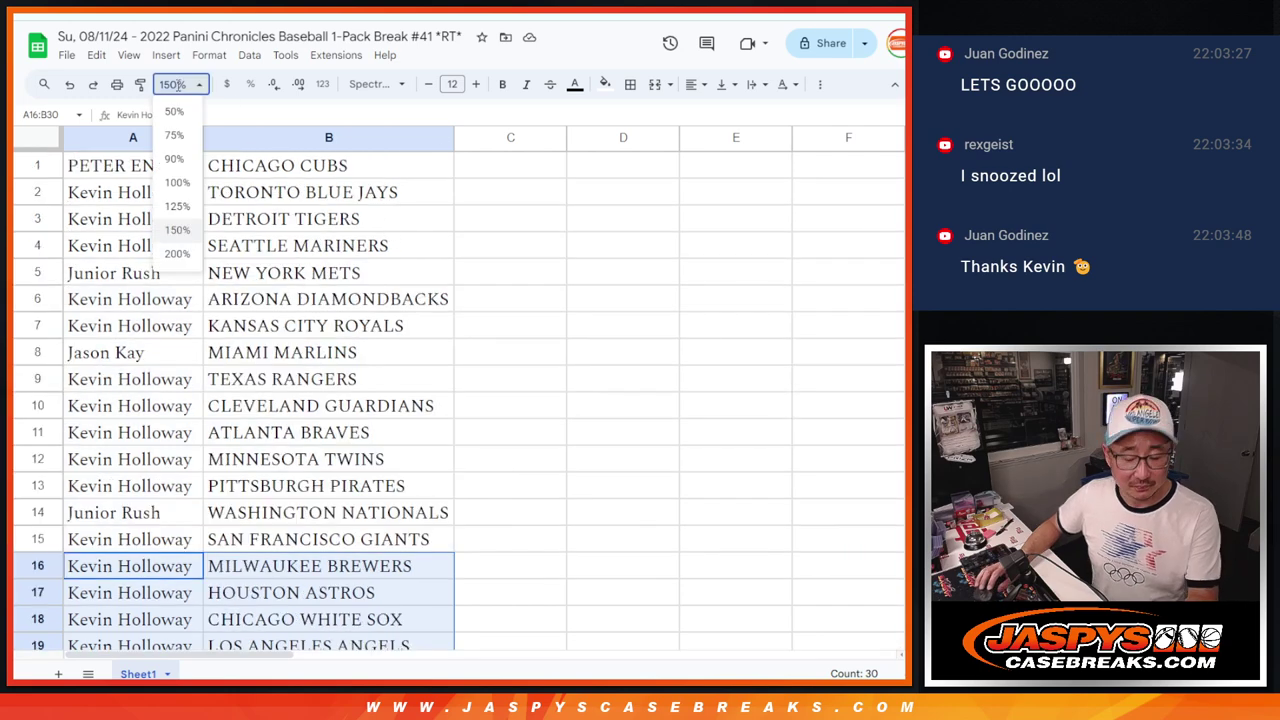
pyautogui.write('88')
pyautogui.press('Return')
pyautogui.click(174, 133)
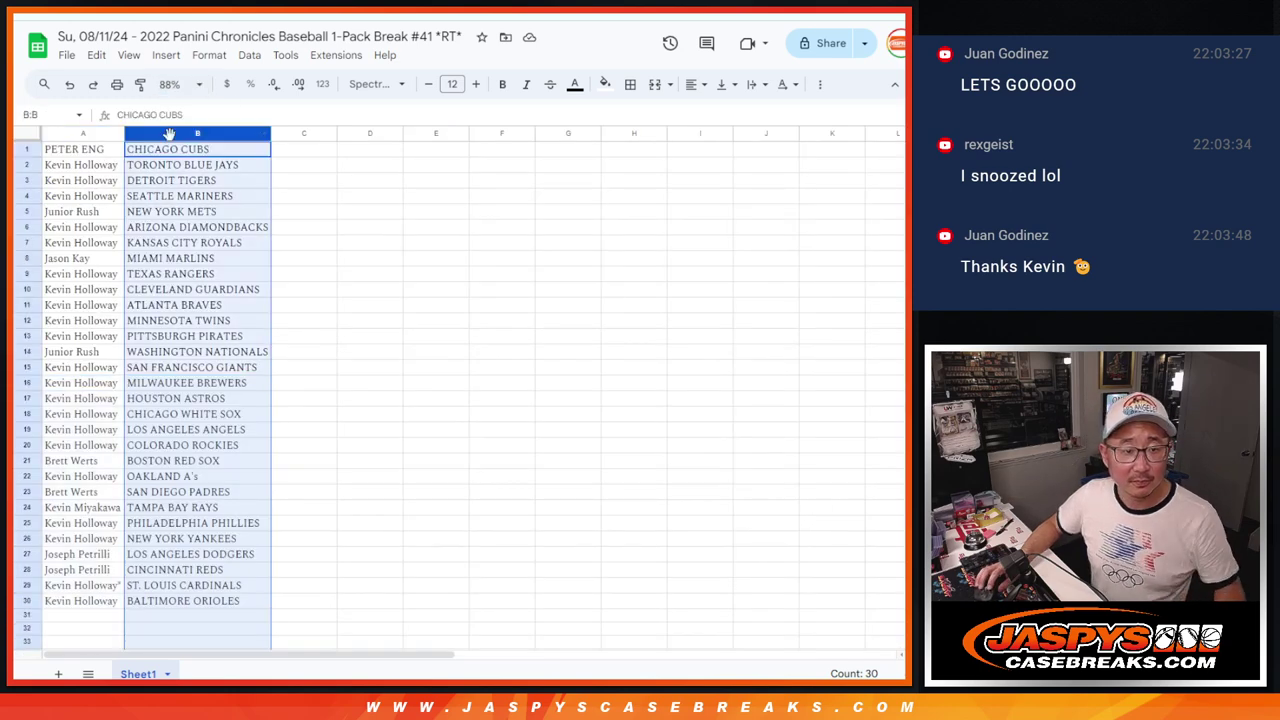
pyautogui.rightClick(176, 135)
pyautogui.click(297, 450)
# Step: Apply borders to all cells in A1:B30
pyautogui.moveTo(100, 149); pyautogui.dragTo(240, 600)
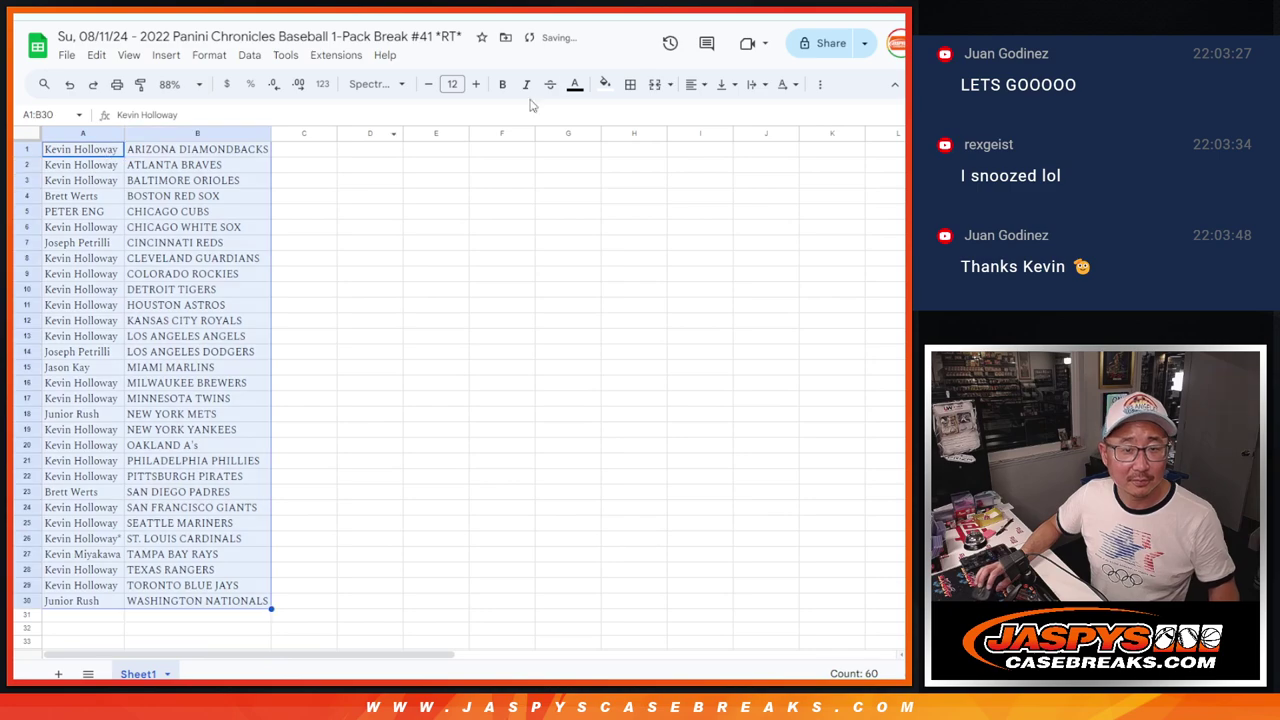
pyautogui.click(630, 84)
pyautogui.click(638, 116)
# Step: Open the print settings, choose portrait orientation and expand the headers and footers options
pyautogui.click(117, 84)
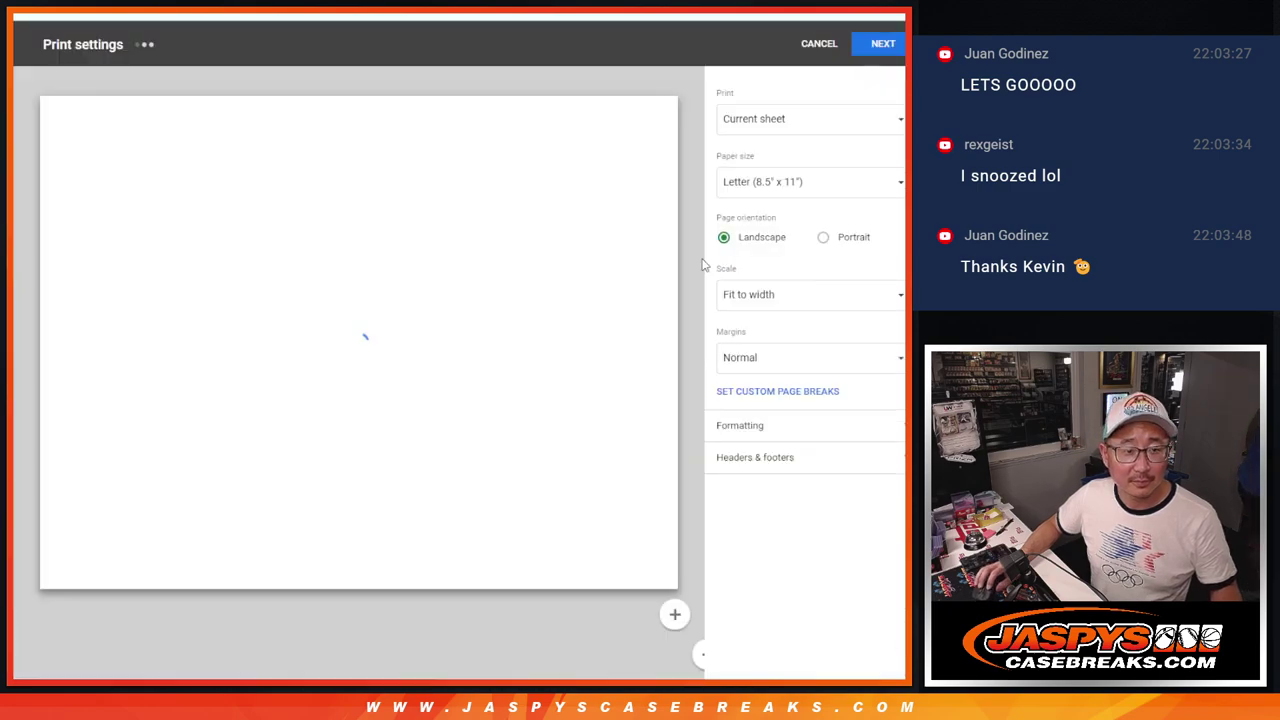
pyautogui.click(823, 237)
pyautogui.click(752, 458)
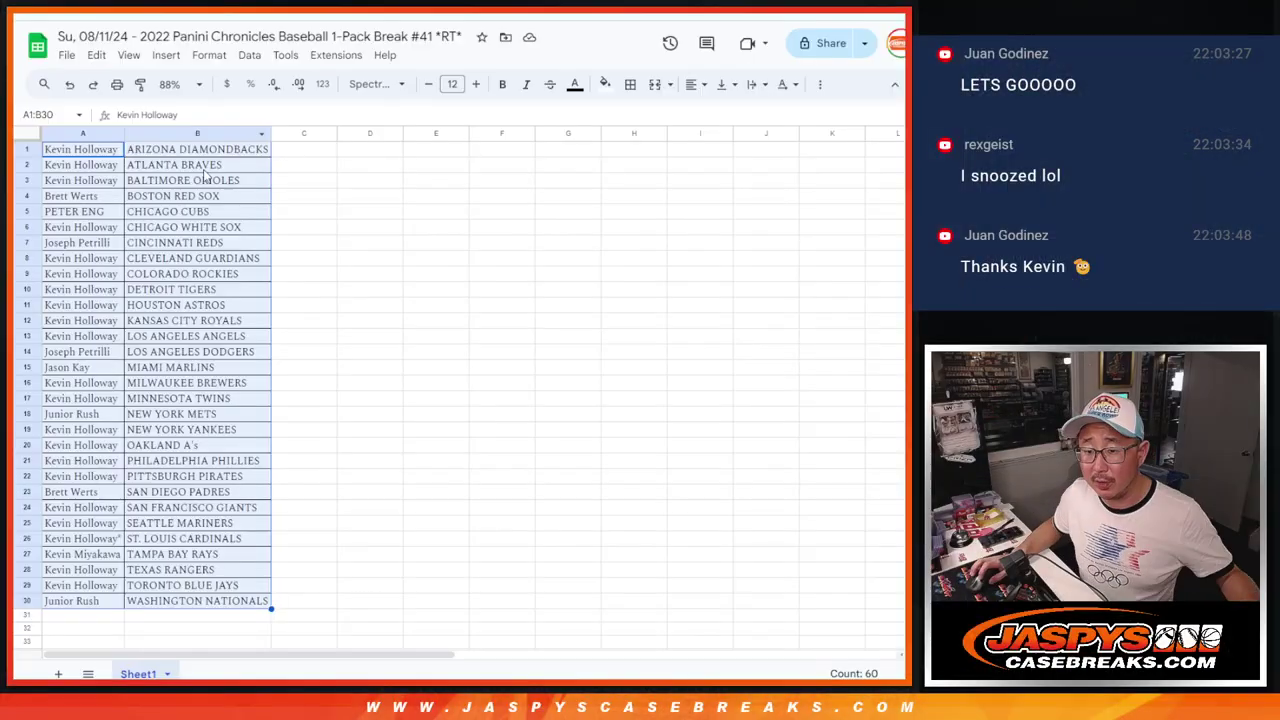
# Step: Copy the participant names in A1:A30 and paste them into the RANDOM.ORG List Randomizer
pyautogui.click(84, 144)
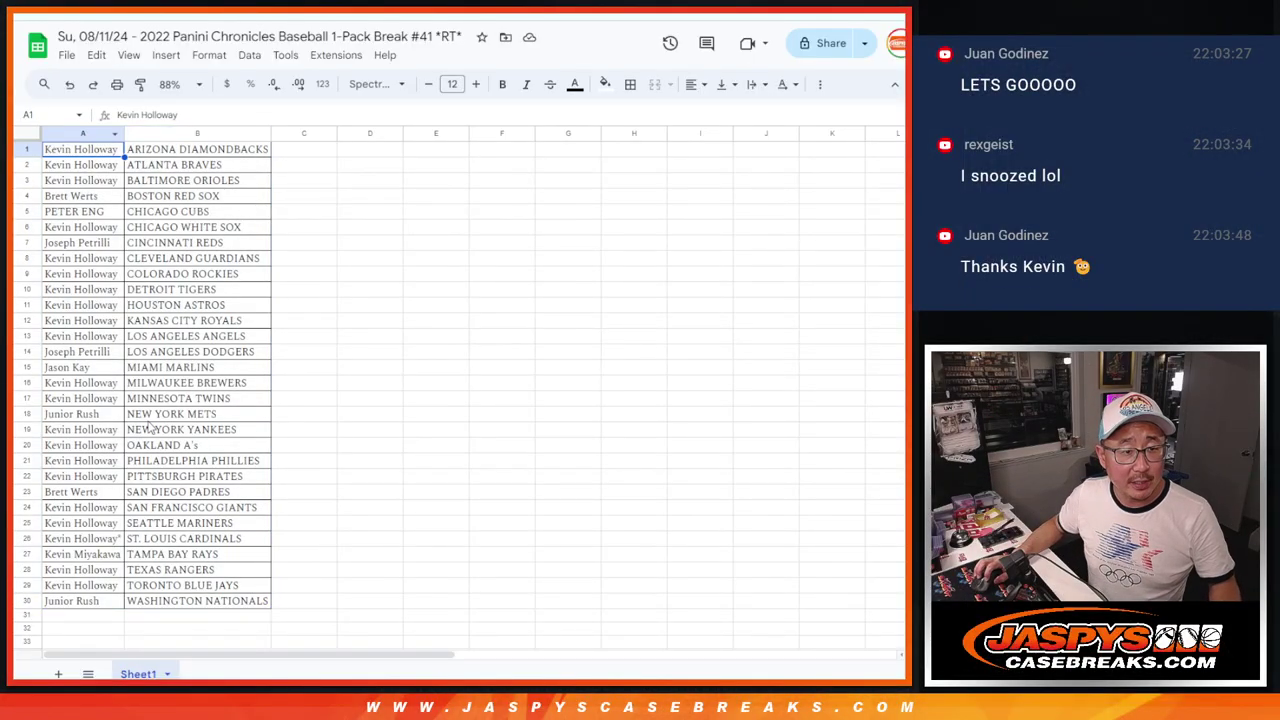
pyautogui.keyDown('shift'); pyautogui.click(72, 598); pyautogui.keyUp('shift')
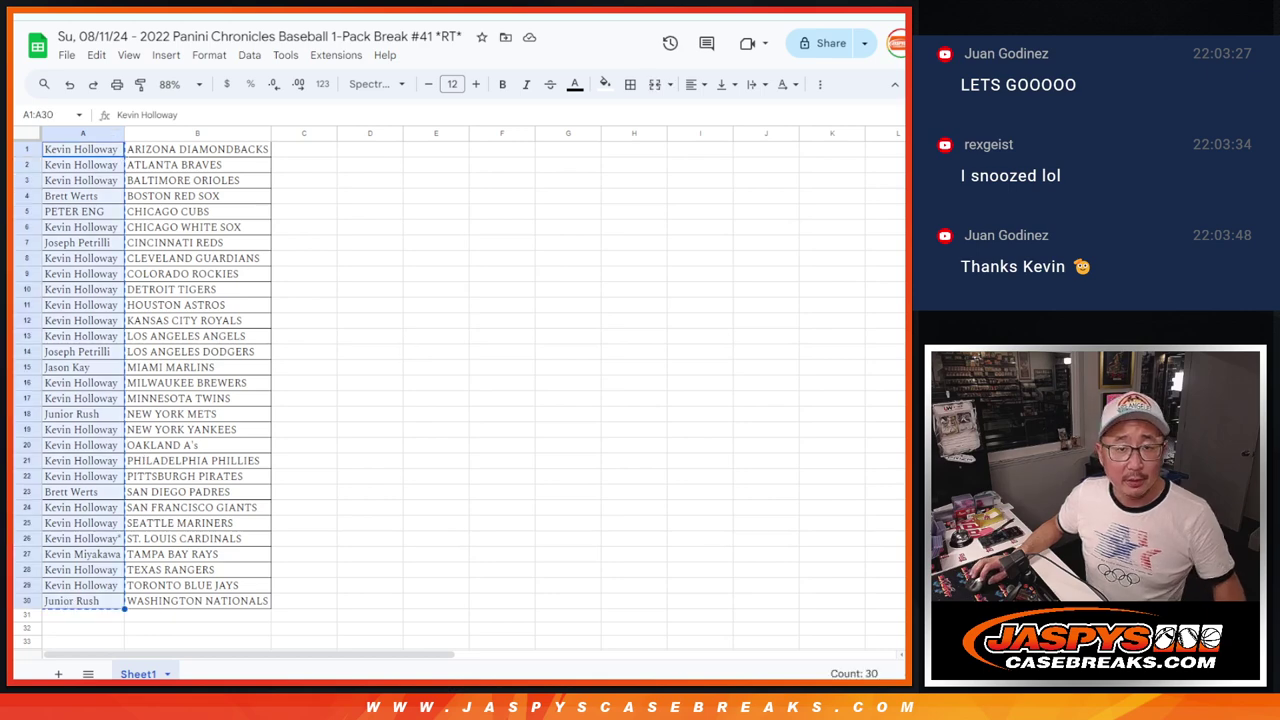
pyautogui.hotkey('ctrl', 'Tab')
pyautogui.hotkey('ctrl', 'Tab')
pyautogui.click(352, 546)
pyautogui.hotkey('ctrl', 'v')
pyautogui.scroll(5, 427, 590)
# Step: Recheck the break's product page, and roll two virtual dice for the giveaway on RANDOM.ORG
pyautogui.hotkey('ctrl', 'Tab')
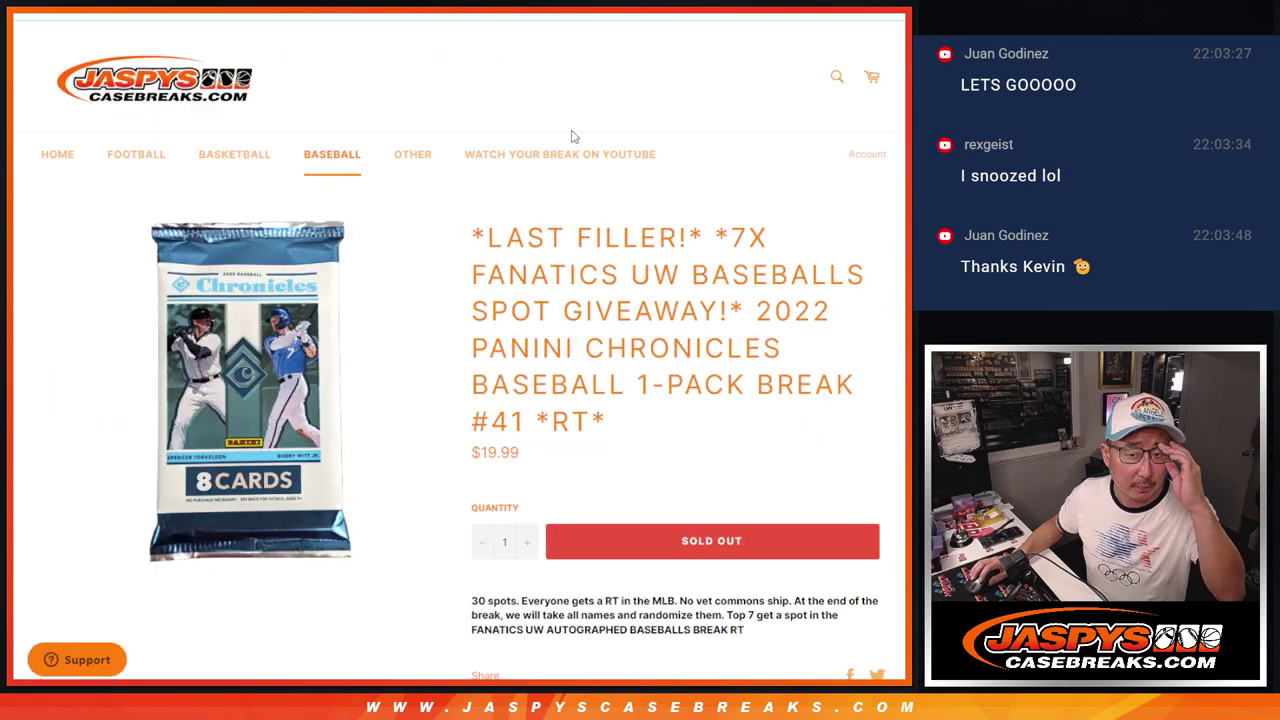
pyautogui.moveTo(722, 233); pyautogui.dragTo(768, 240)
pyautogui.hotkey('ctrl', 'Tab')
pyautogui.hotkey('ctrl', 'Tab')
pyautogui.hotkey('ctrl', 'shift', 'Tab')
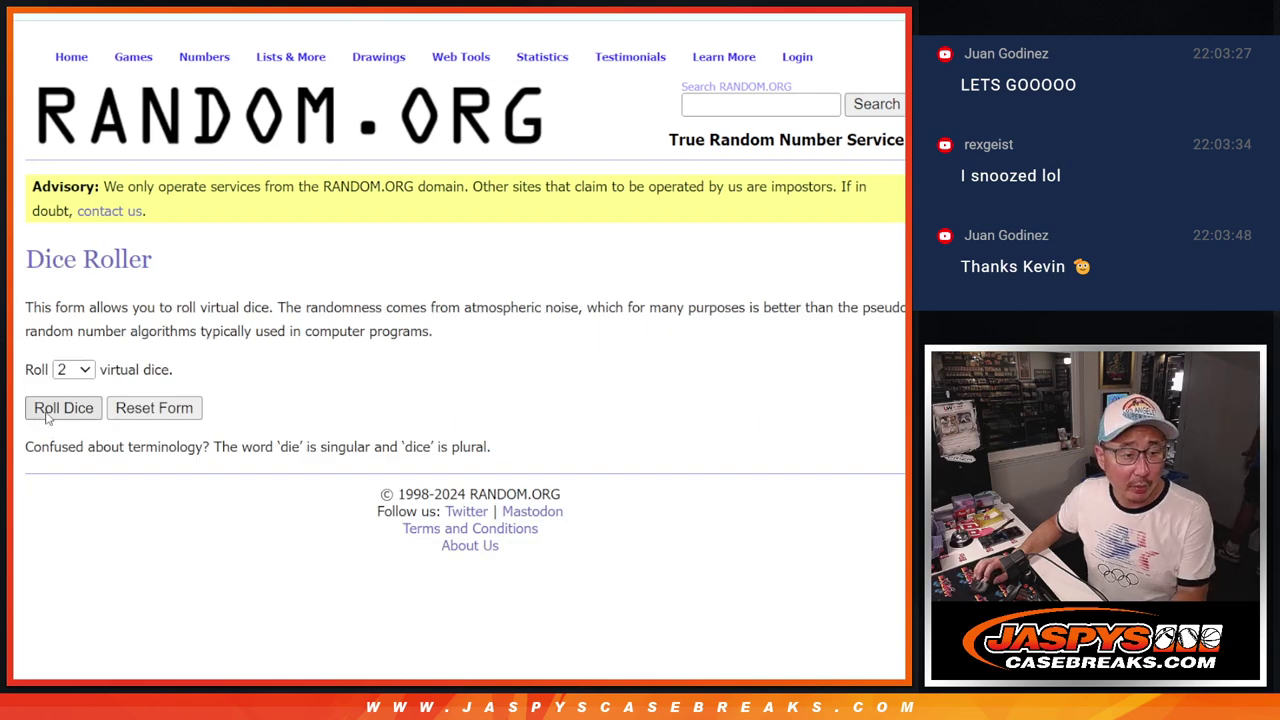
pyautogui.click(47, 413)
# Step: Randomize the giveaway list of participant names seven times
pyautogui.hotkey('ctrl', 'Tab')
pyautogui.scroll(-2, 43, 566)
pyautogui.click(44, 558)
pyautogui.scroll(-5, 43, 563)
pyautogui.click(44, 558)
pyautogui.scroll(-5, 43, 563)
pyautogui.click(44, 558)
pyautogui.scroll(-5, 43, 563)
pyautogui.click(44, 558)
pyautogui.scroll(-5, 44, 560)
pyautogui.click(44, 558)
pyautogui.scroll(-5, 44, 560)
pyautogui.click(44, 558)
pyautogui.scroll(-3, 44, 562)
pyautogui.scroll(-2, 44, 562)
pyautogui.press('F5')
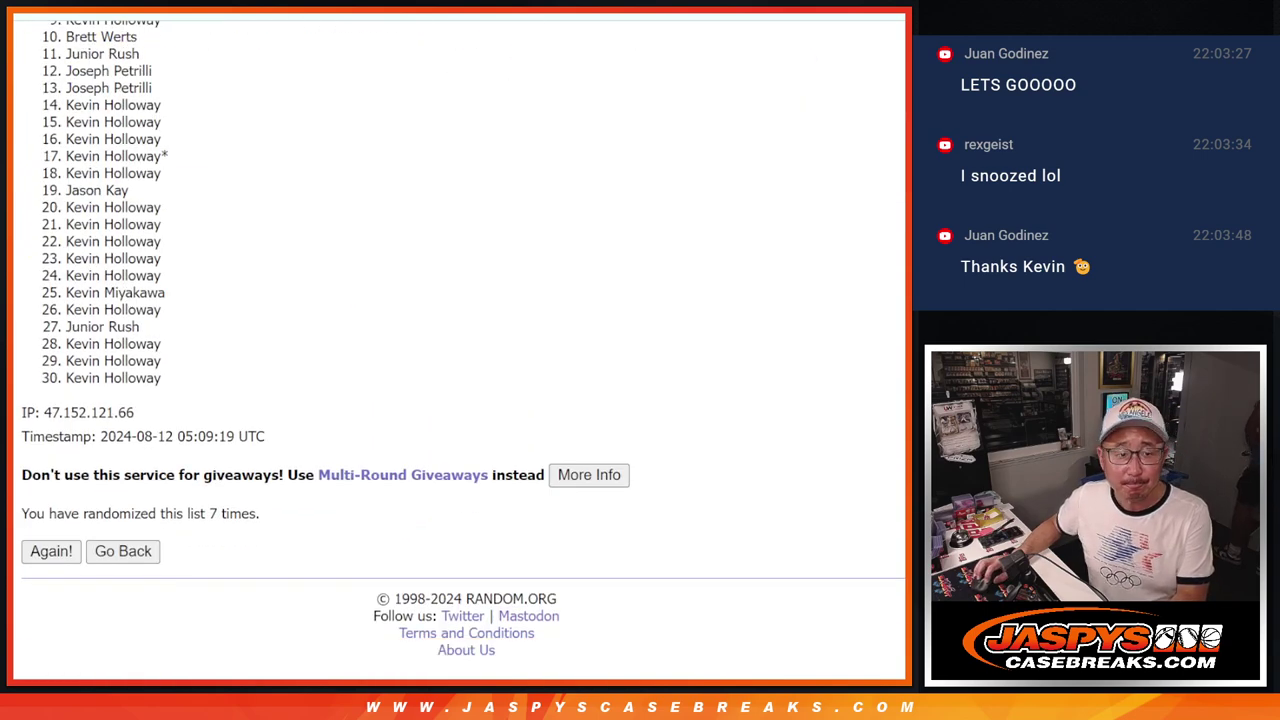
# Step: Examine the final randomized list from the last entry up to the first, and highlight the top seven names
pyautogui.scroll(1, 463, 343)
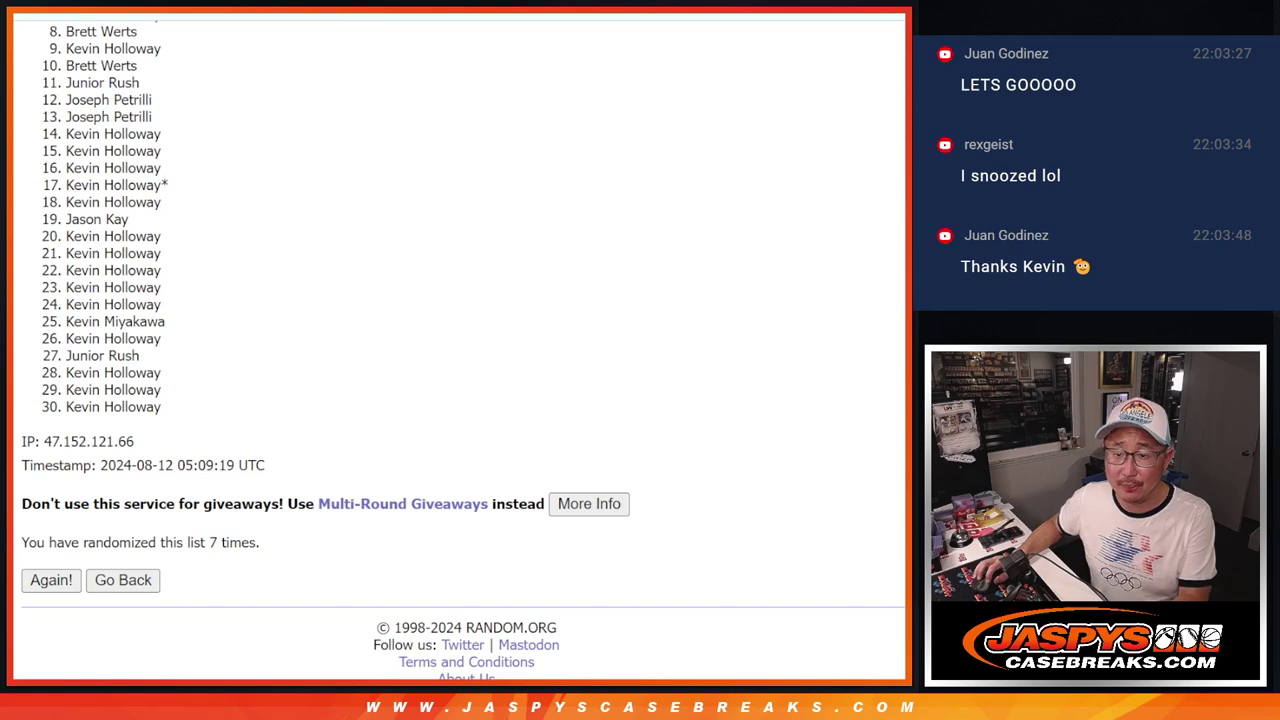
pyautogui.scroll(1, 463, 351)
pyautogui.scroll(2, 463, 351)
pyautogui.scroll(3, 463, 351)
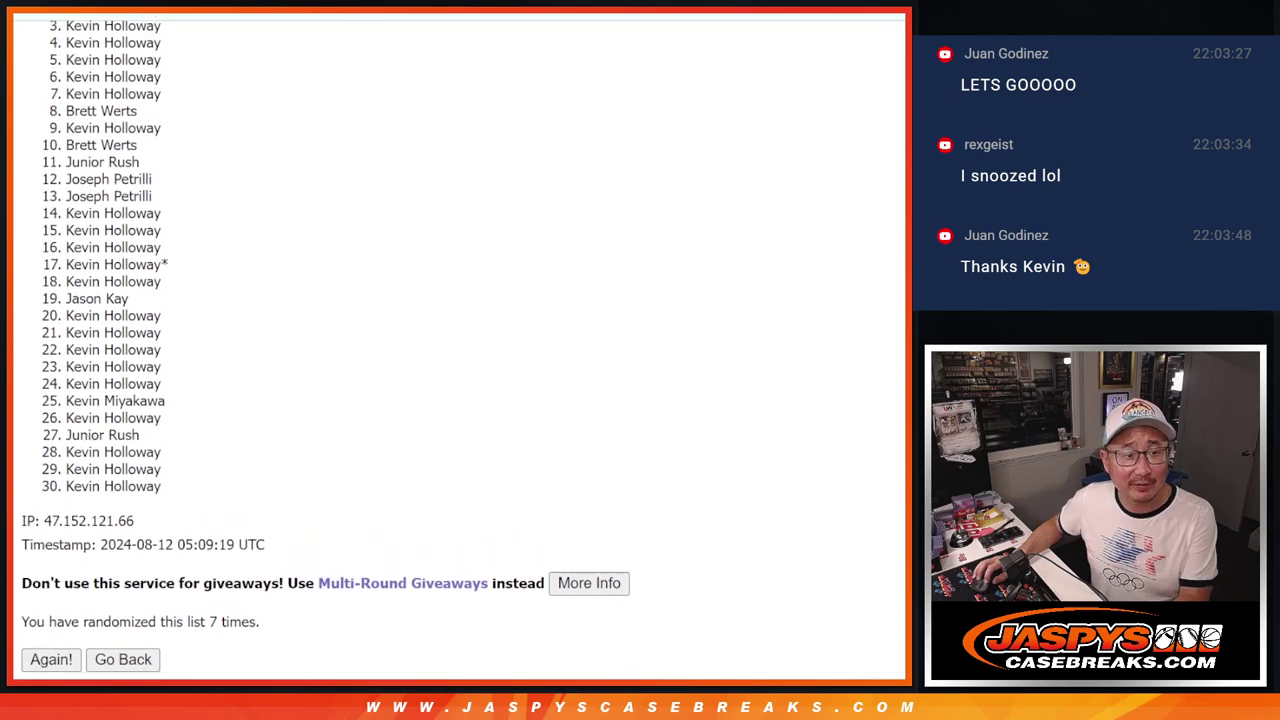
pyautogui.scroll(2, 617, 151)
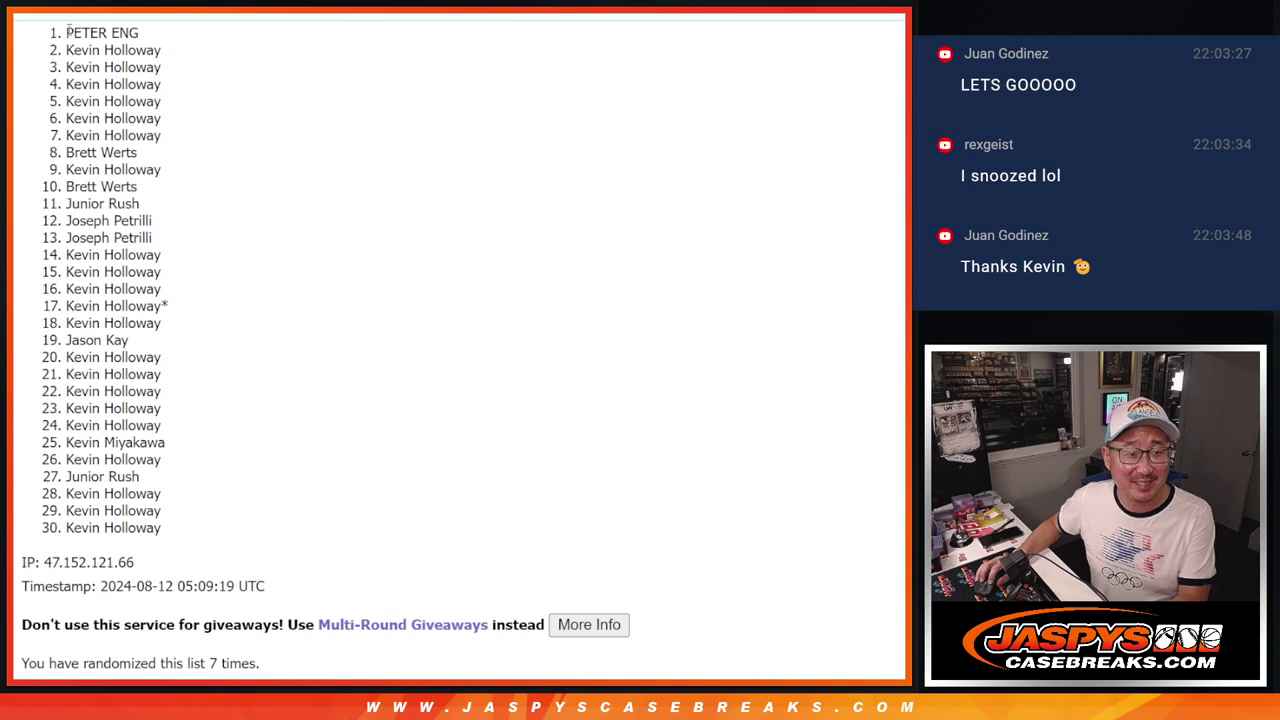
pyautogui.moveTo(67, 32); pyautogui.dragTo(198, 140)
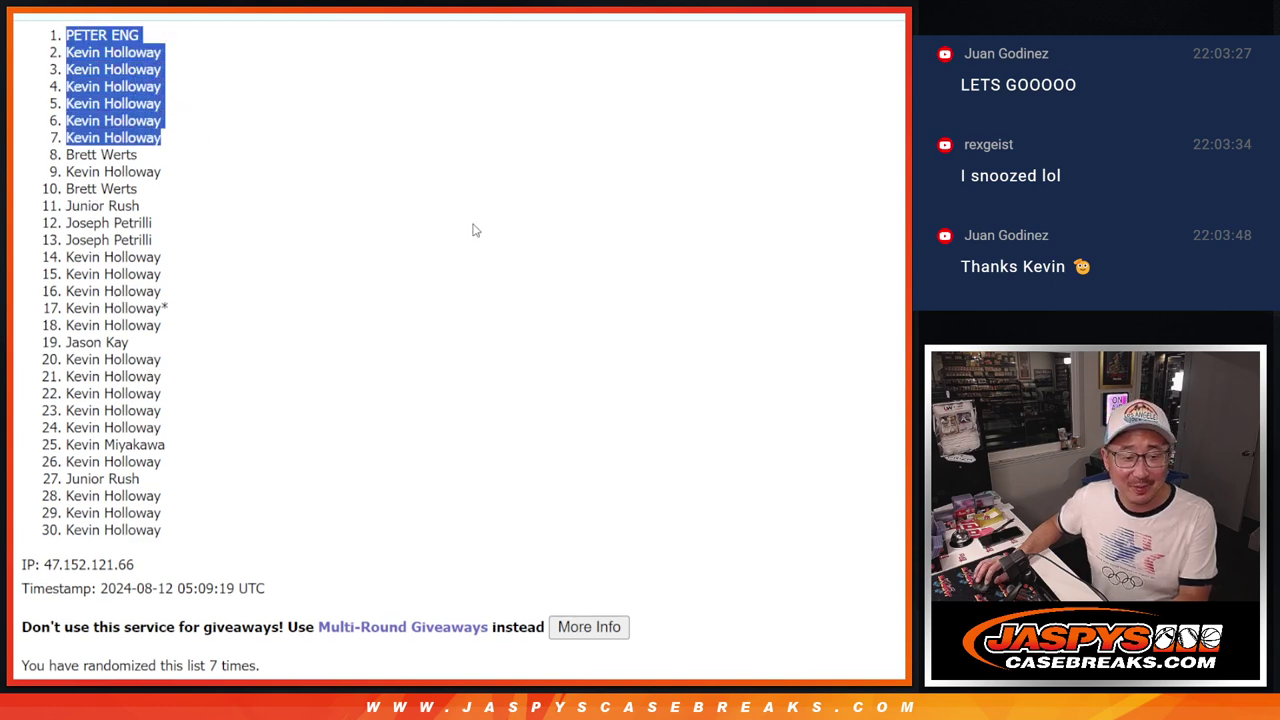
pyautogui.scroll(-3, 475, 224)
pyautogui.scroll(3, 476, 222)
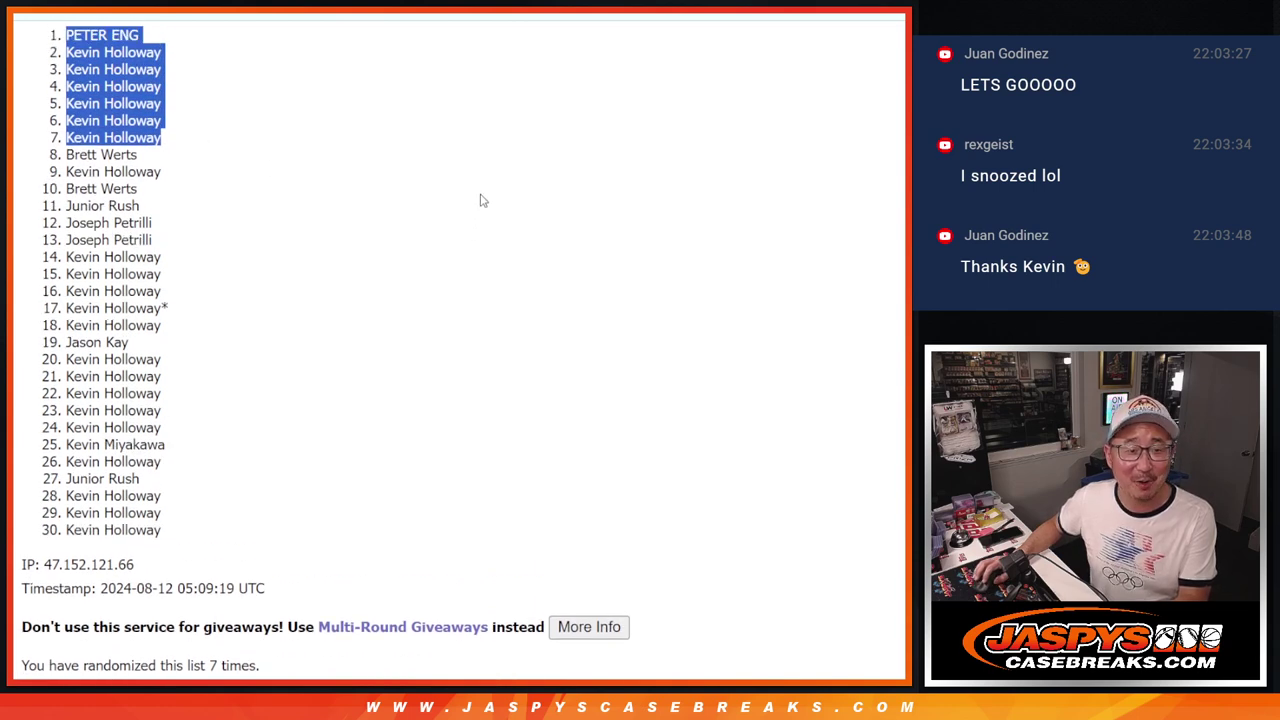